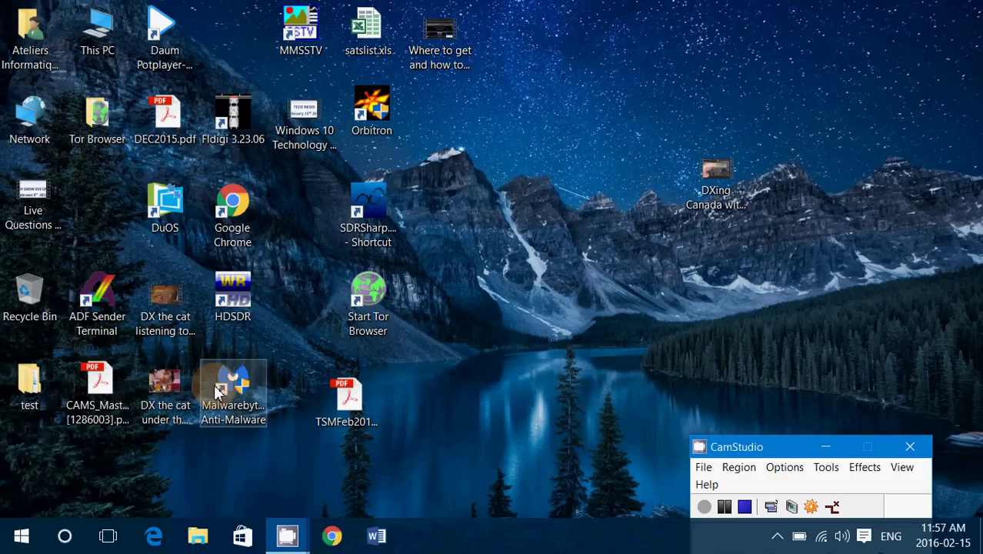
Browse the Start menu's full app list, then close it without launching anything
{"action": "left_click", "coordinate": [18, 539]}
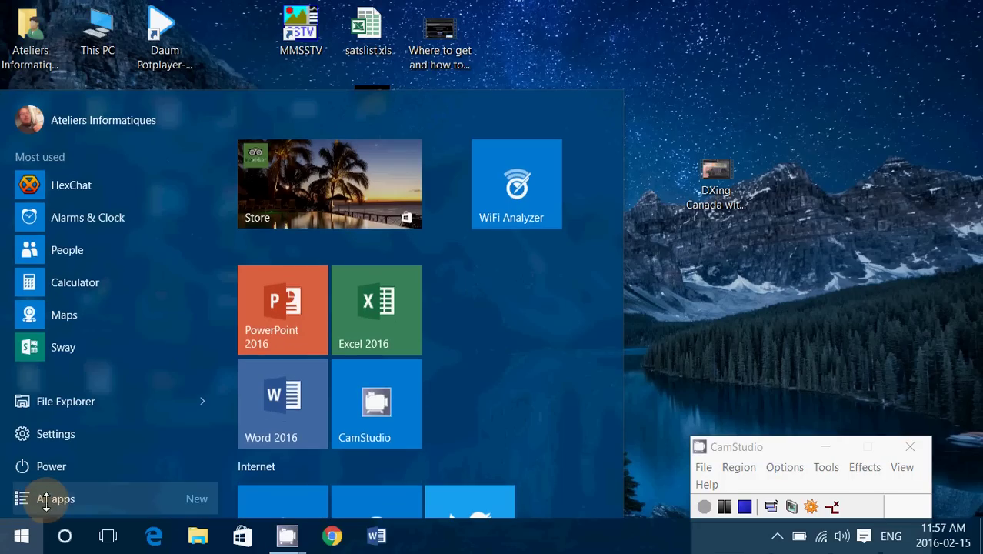
{"action": "left_click", "coordinate": [54, 499]}
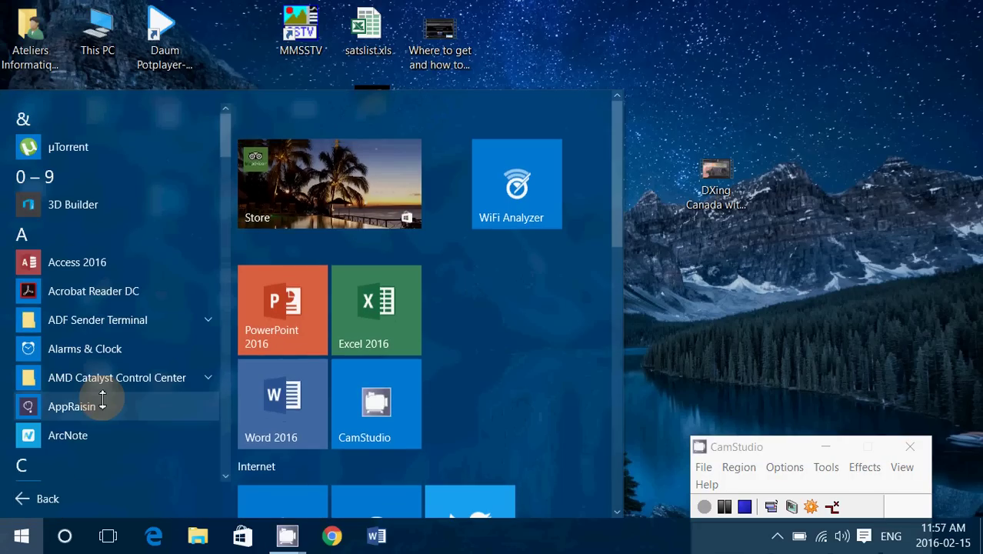
{"action": "scroll", "coordinate": [103, 395], "scroll_direction": "down", "scroll_amount": 5}
{"action": "scroll", "coordinate": [103, 397], "scroll_direction": "down", "scroll_amount": 6}
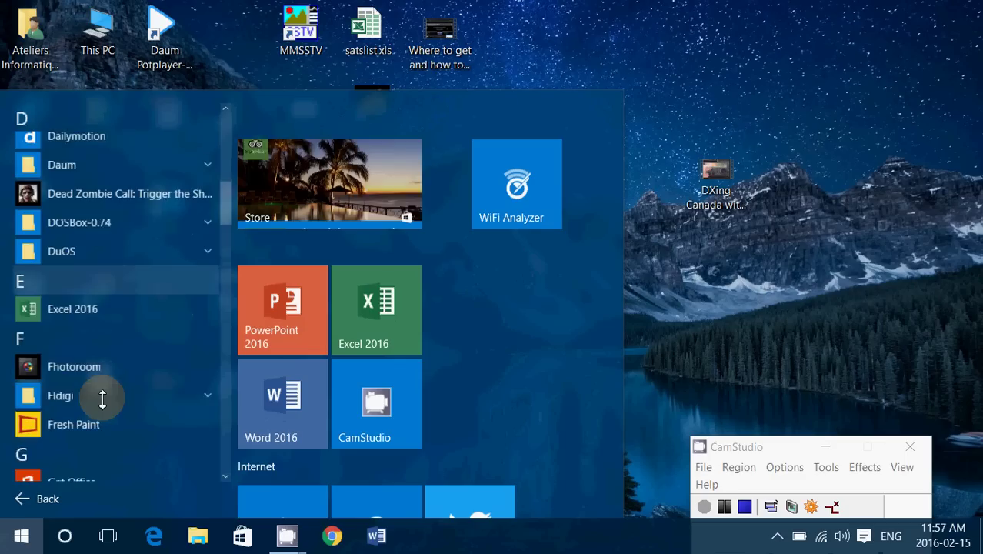
{"action": "scroll", "coordinate": [102, 399], "scroll_direction": "down", "scroll_amount": 1}
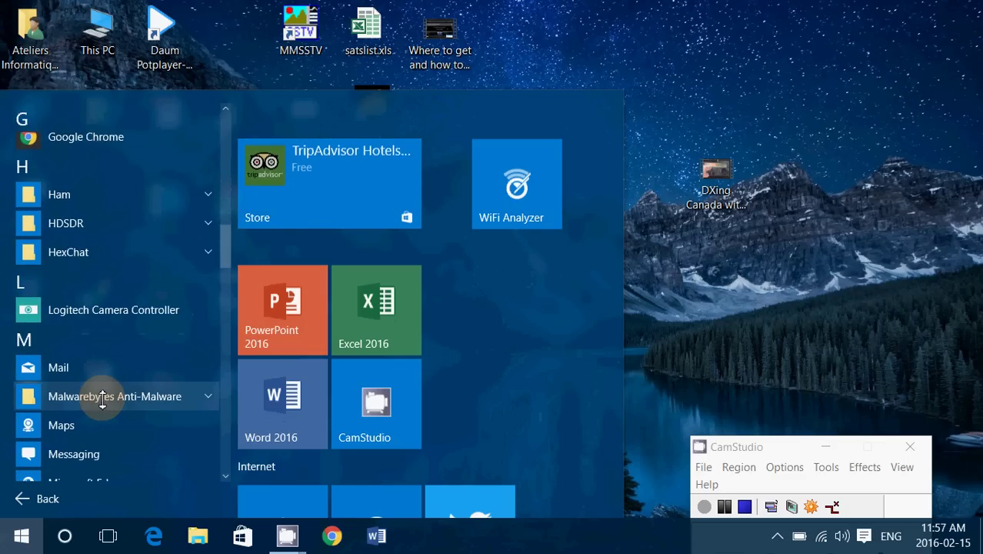
{"action": "scroll", "coordinate": [103, 398], "scroll_direction": "down", "scroll_amount": 8}
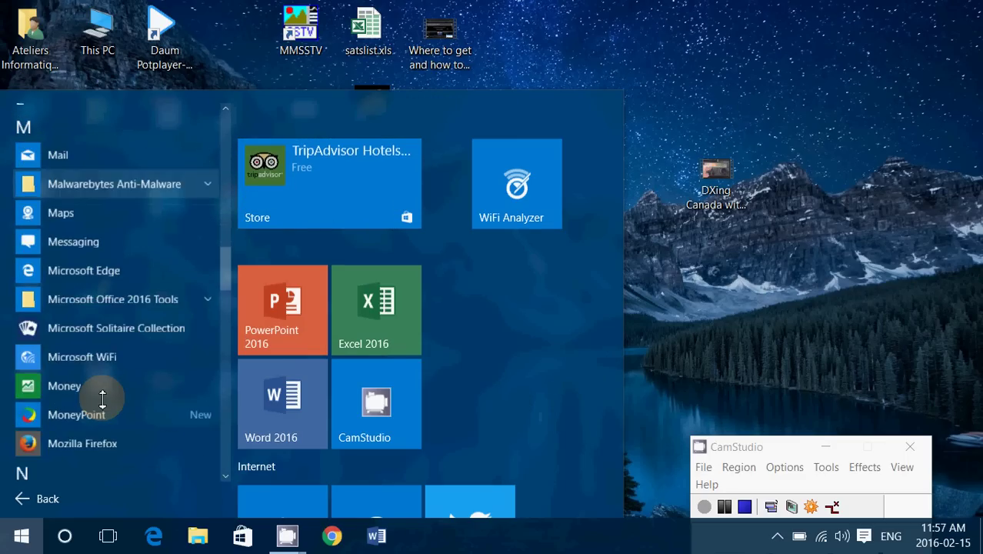
{"action": "scroll", "coordinate": [102, 397], "scroll_direction": "up", "scroll_amount": 4}
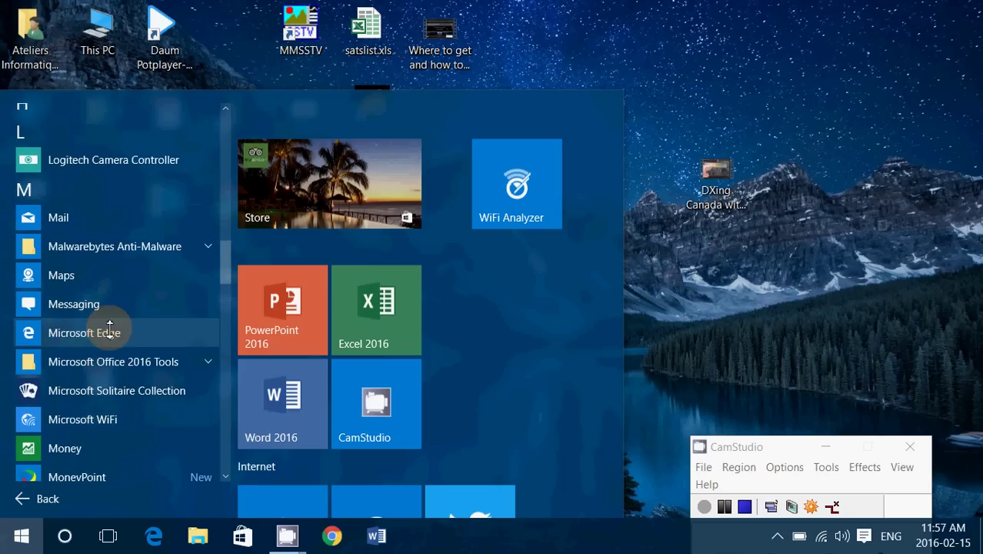
{"action": "scroll", "coordinate": [97, 475], "scroll_direction": "down", "scroll_amount": 9}
{"action": "scroll", "coordinate": [98, 477], "scroll_direction": "down", "scroll_amount": 10}
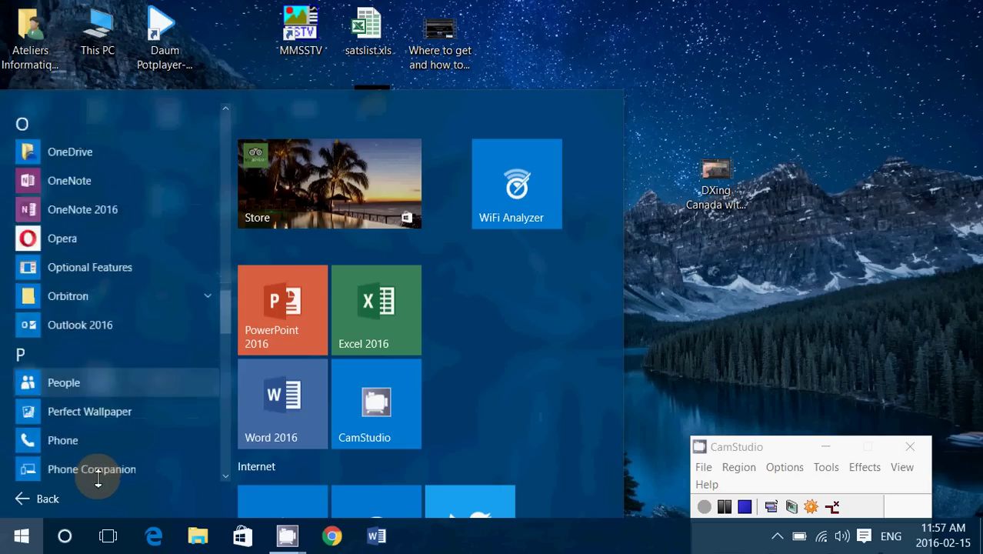
{"action": "scroll", "coordinate": [97, 477], "scroll_direction": "down", "scroll_amount": 12}
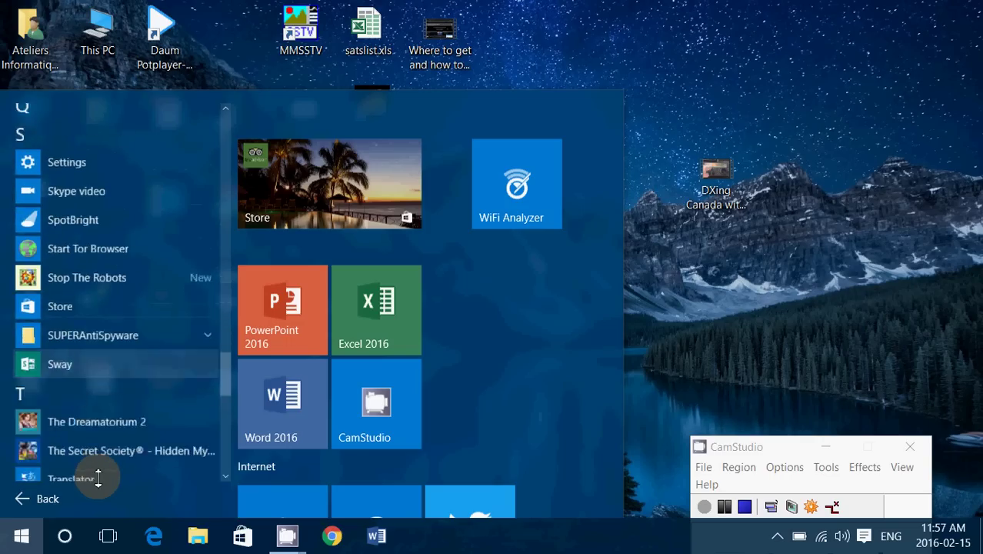
{"action": "left_click", "coordinate": [806, 264]}
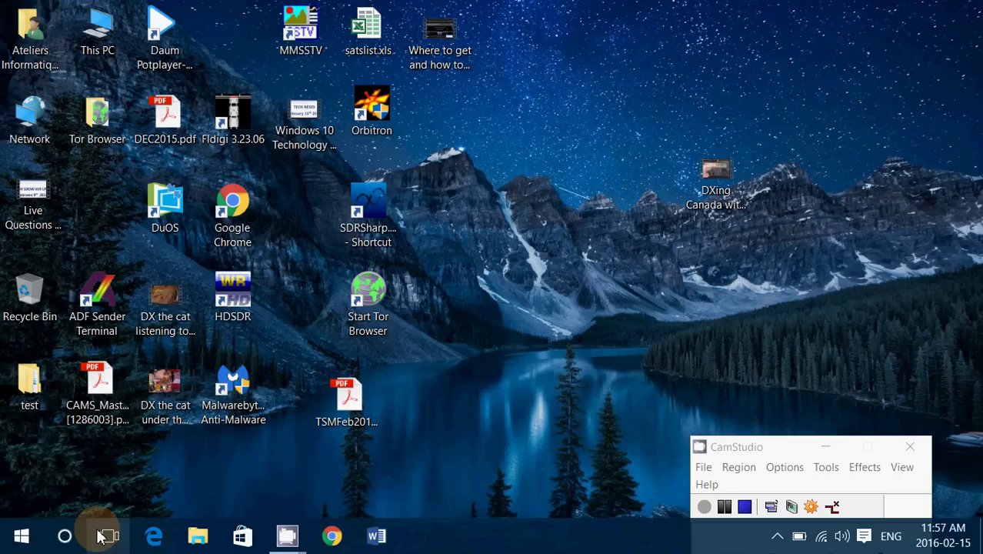
Open File Explorer and go to Local Disk (C:) under This PC
{"action": "left_click", "coordinate": [198, 536]}
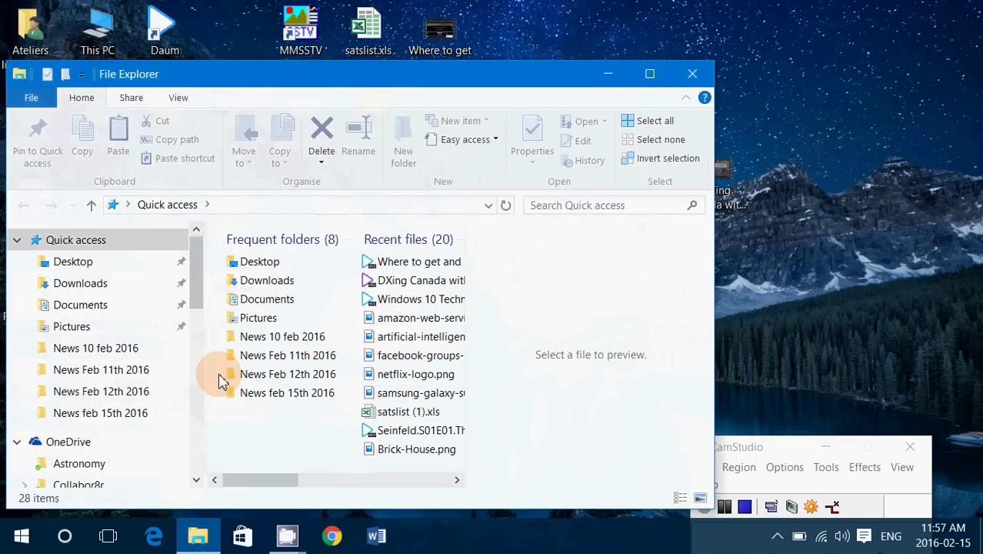
{"action": "scroll", "coordinate": [203, 397], "scroll_direction": "down", "scroll_amount": 10}
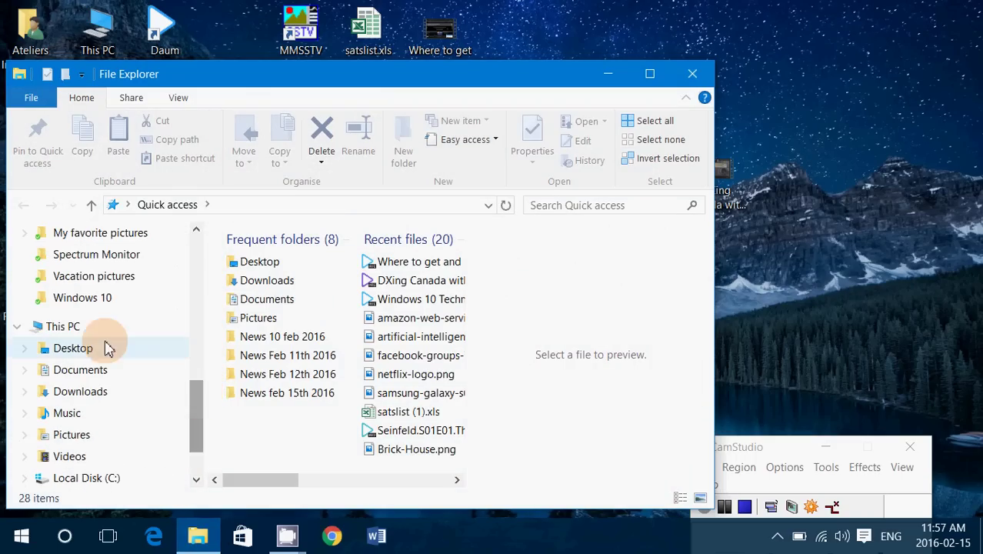
{"action": "left_click", "coordinate": [74, 329]}
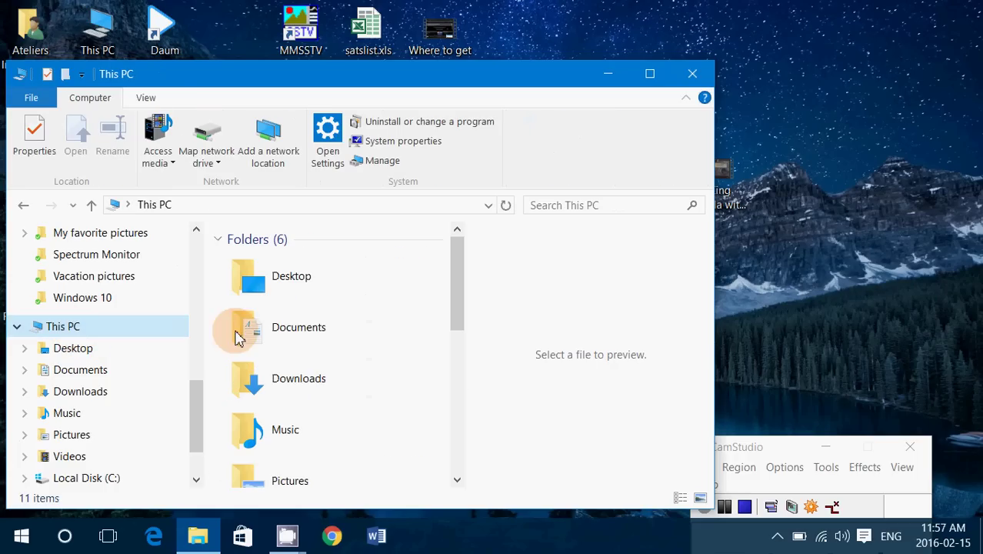
{"action": "scroll", "coordinate": [362, 404], "scroll_direction": "down", "scroll_amount": 5}
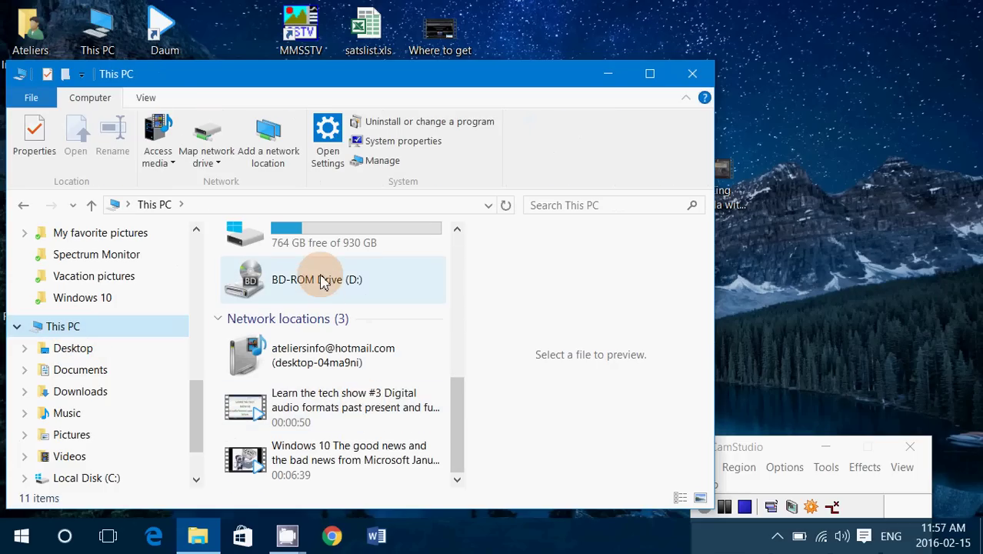
{"action": "scroll", "coordinate": [323, 282], "scroll_direction": "up", "scroll_amount": 2}
{"action": "double_click", "coordinate": [318, 314]}
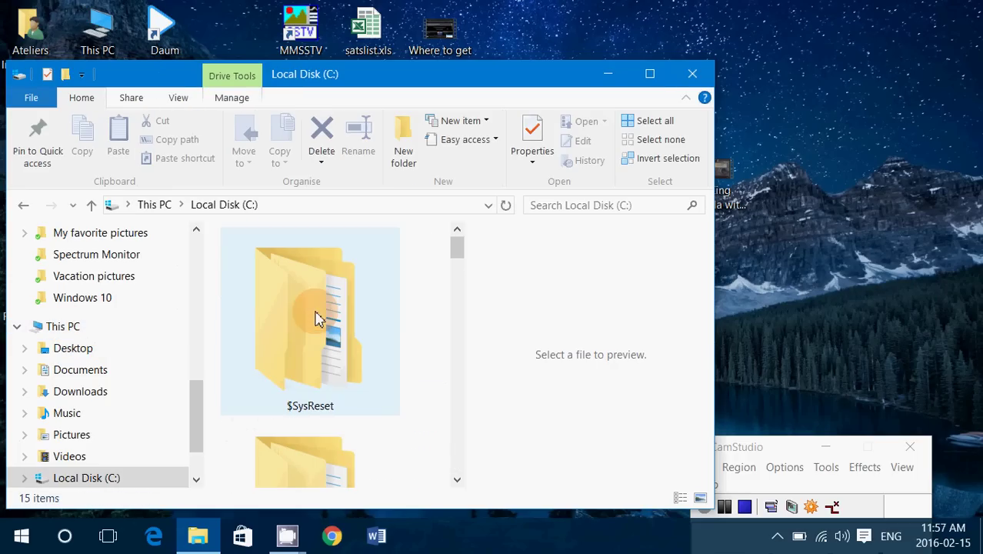
Maximize the window and open the Program Files (x86) folder
{"action": "left_click", "coordinate": [649, 73]}
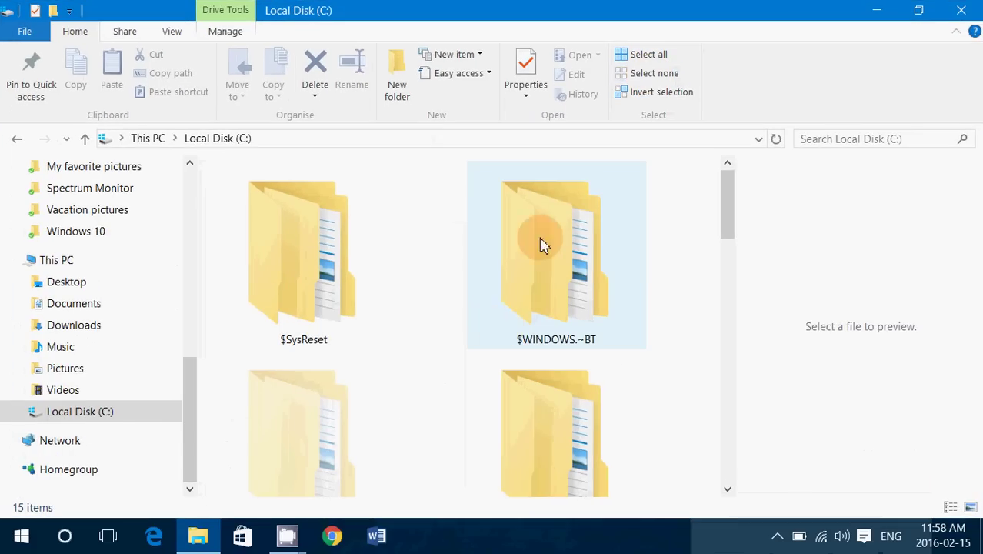
{"action": "scroll", "coordinate": [500, 336], "scroll_direction": "down", "scroll_amount": 5}
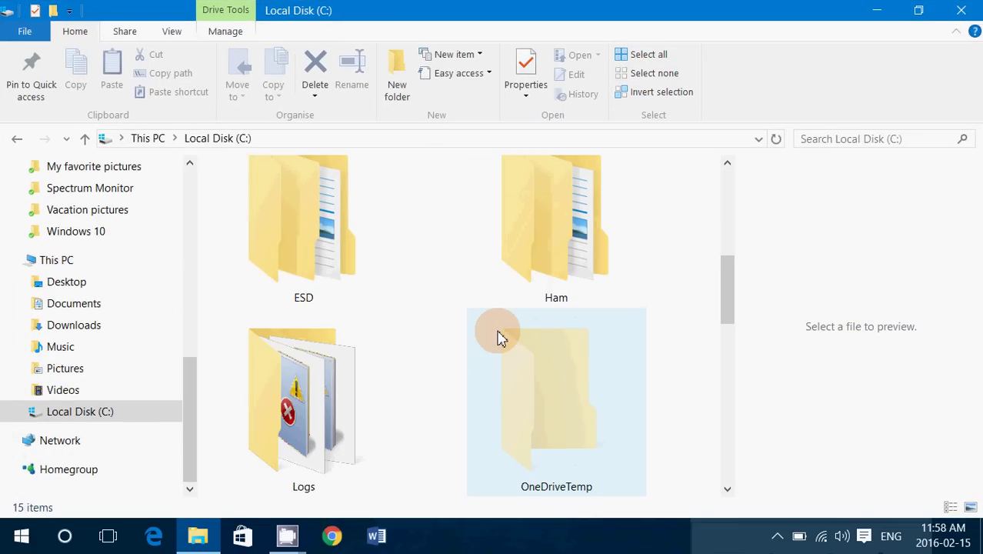
{"action": "scroll", "coordinate": [500, 336], "scroll_direction": "down", "scroll_amount": 2}
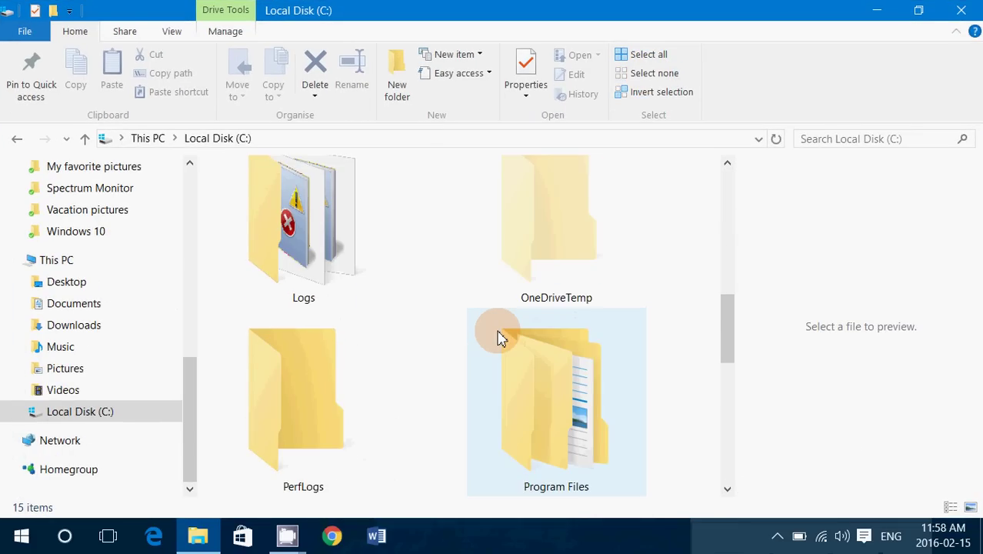
{"action": "scroll", "coordinate": [500, 336], "scroll_direction": "down", "scroll_amount": 2}
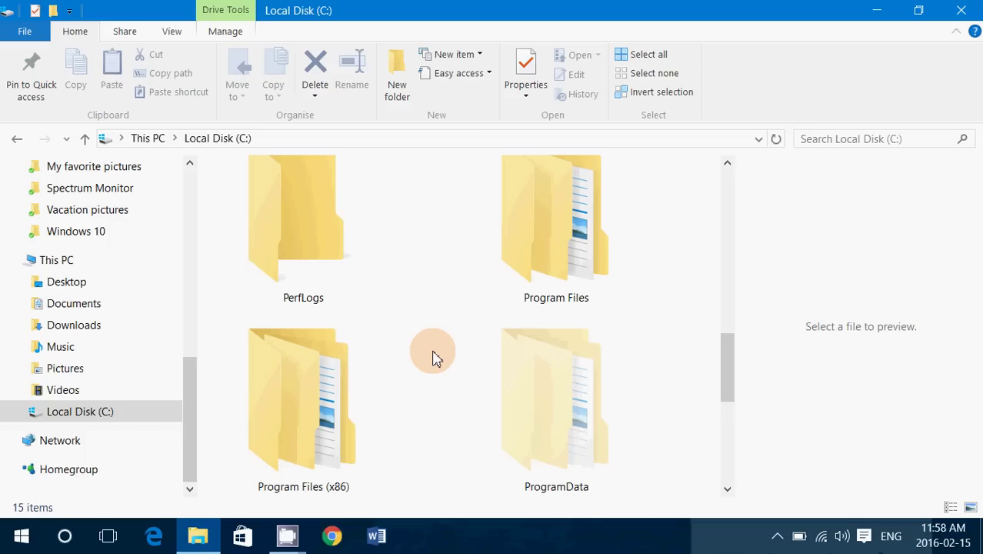
{"action": "double_click", "coordinate": [319, 435]}
Open the Internet Explorer folder and send iexplore.exe to the desktop as a shortcut
{"action": "double_click", "coordinate": [301, 410]}
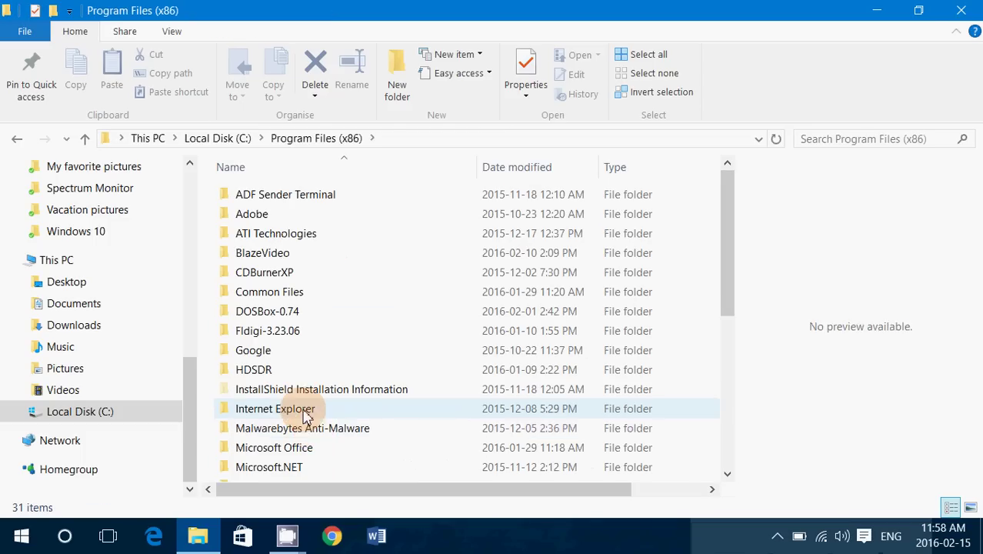
{"action": "mouse_move", "coordinate": [260, 434]}
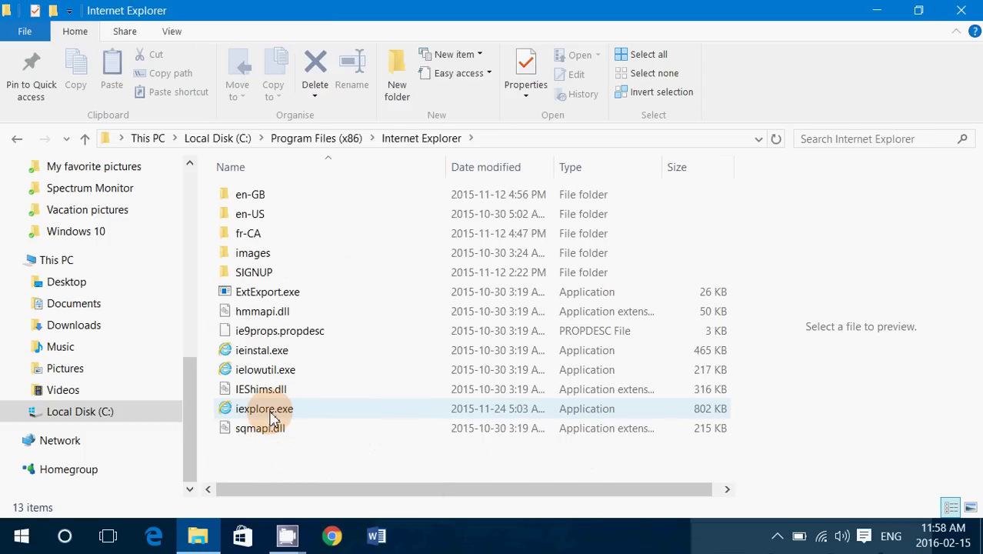
{"action": "mouse_move", "coordinate": [271, 415]}
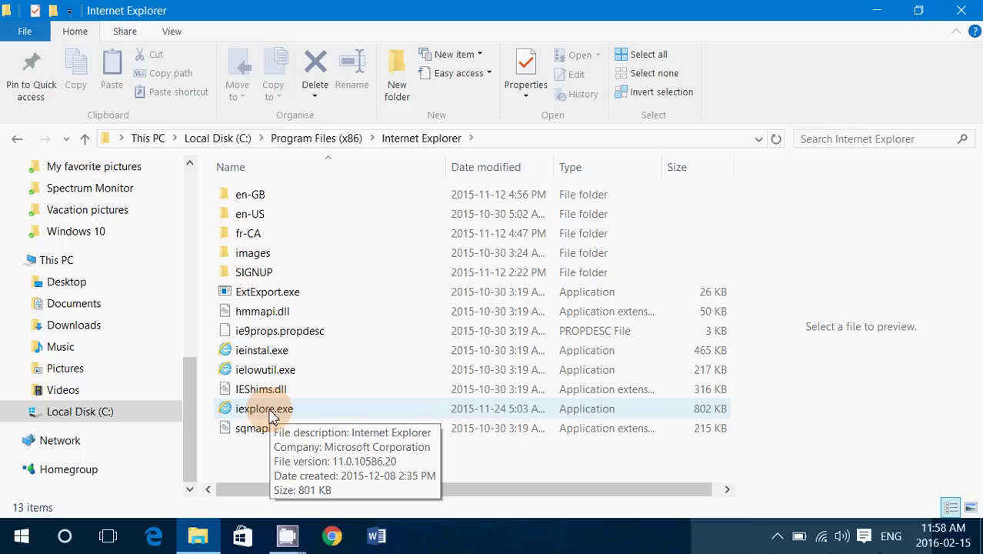
{"action": "right_click", "coordinate": [270, 416]}
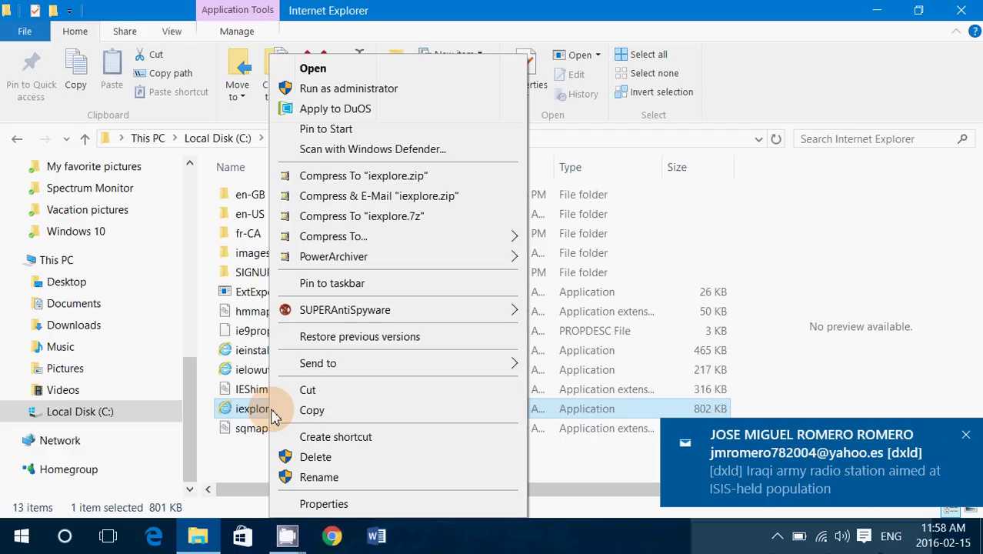
{"action": "mouse_move", "coordinate": [478, 365]}
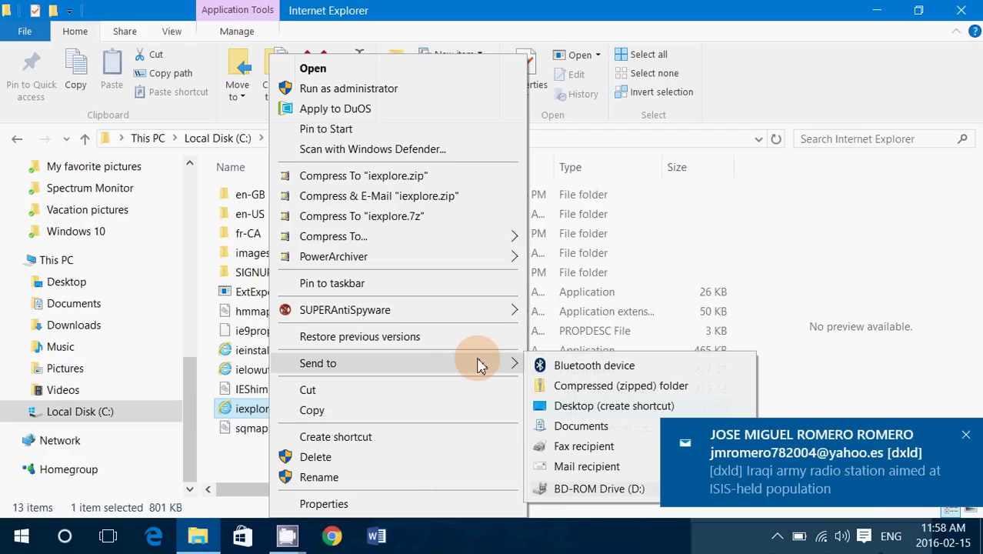
{"action": "left_click", "coordinate": [599, 406]}
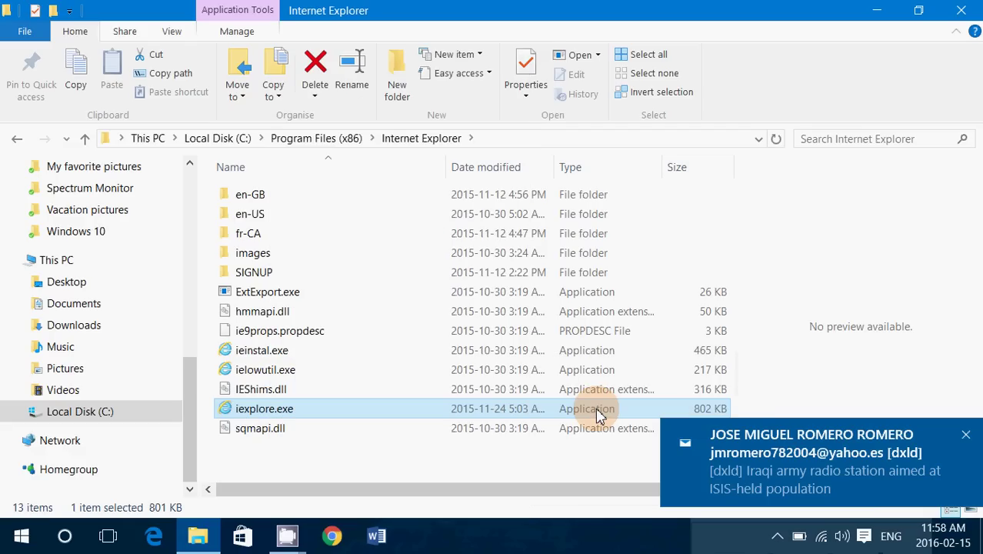
Pin the Program Files (x86) iexplore.exe to the taskbar from its context menu
{"action": "right_click", "coordinate": [286, 413]}
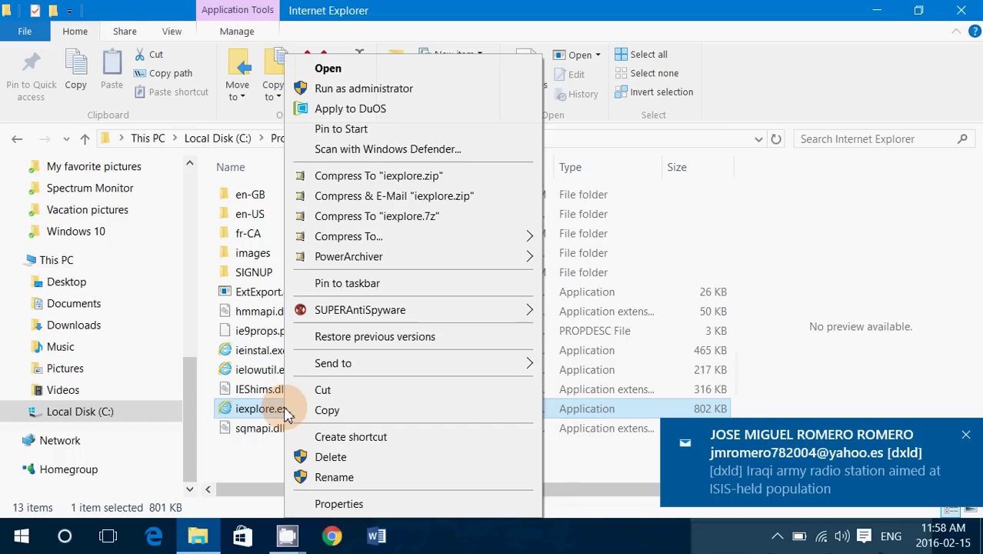
{"action": "left_click", "coordinate": [376, 284]}
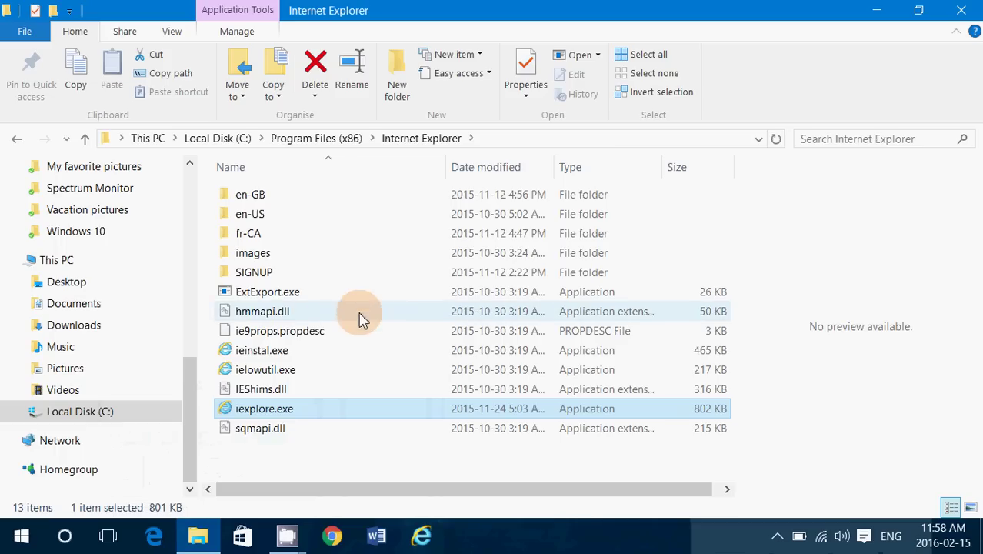
{"action": "mouse_move", "coordinate": [323, 352]}
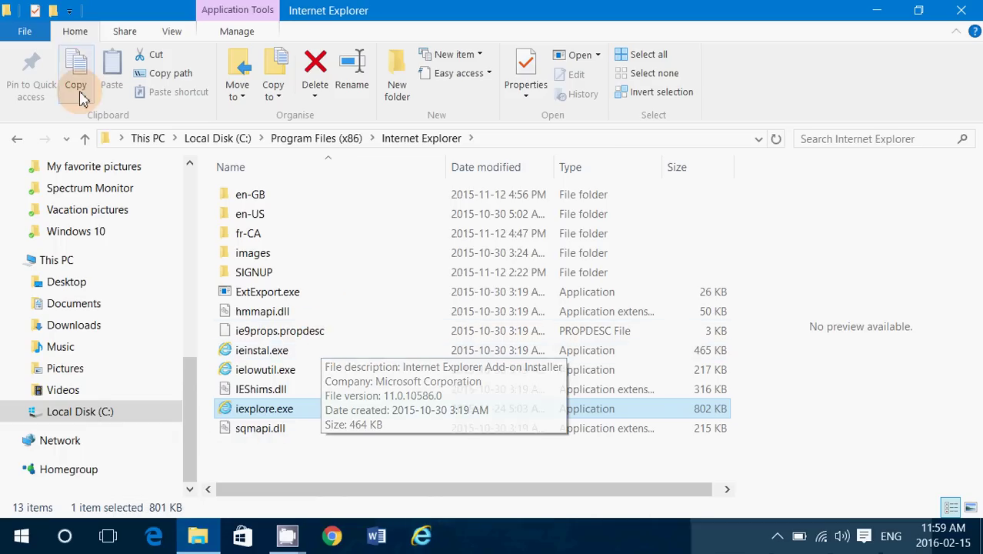
Go back to Local Disk (C:), open Program Files\Internet Explorer, and select iexplore.exe
{"action": "left_click", "coordinate": [17, 141]}
{"action": "left_click", "coordinate": [17, 140]}
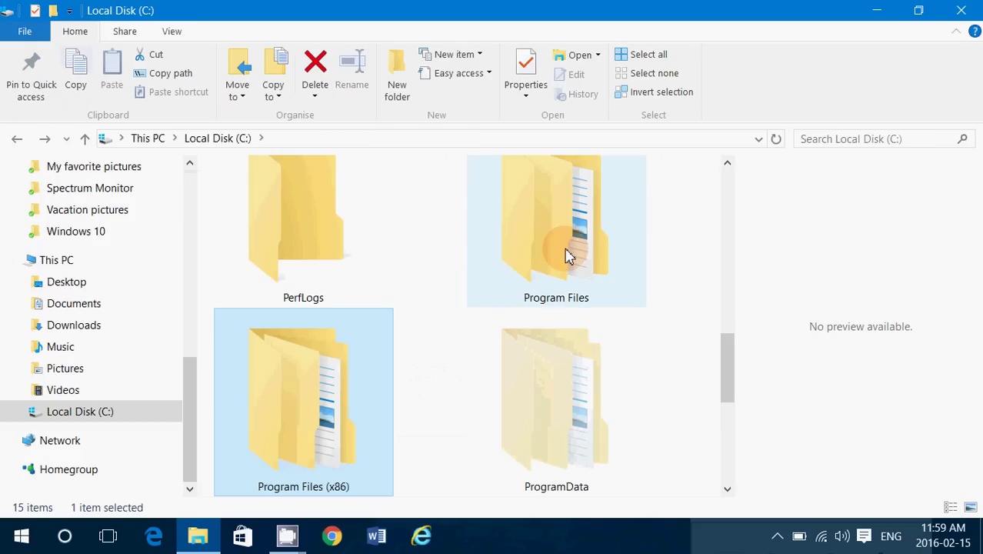
{"action": "mouse_move", "coordinate": [567, 254]}
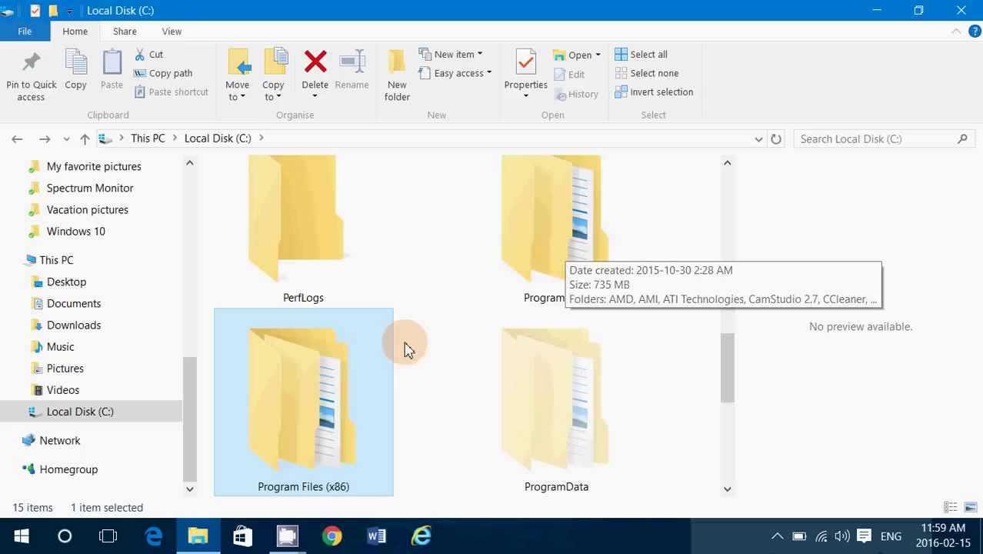
{"action": "double_click", "coordinate": [560, 245]}
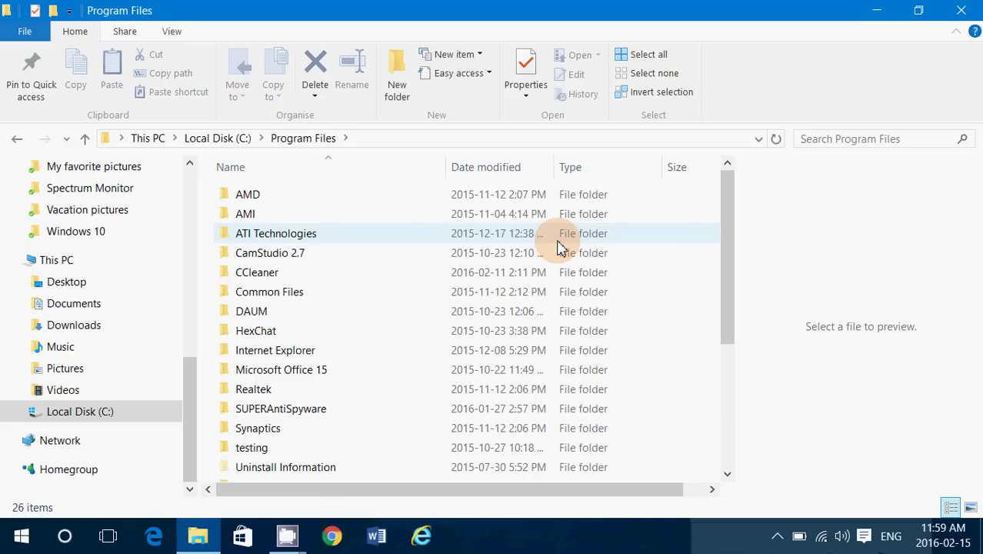
{"action": "double_click", "coordinate": [265, 350]}
{"action": "left_click", "coordinate": [265, 351]}
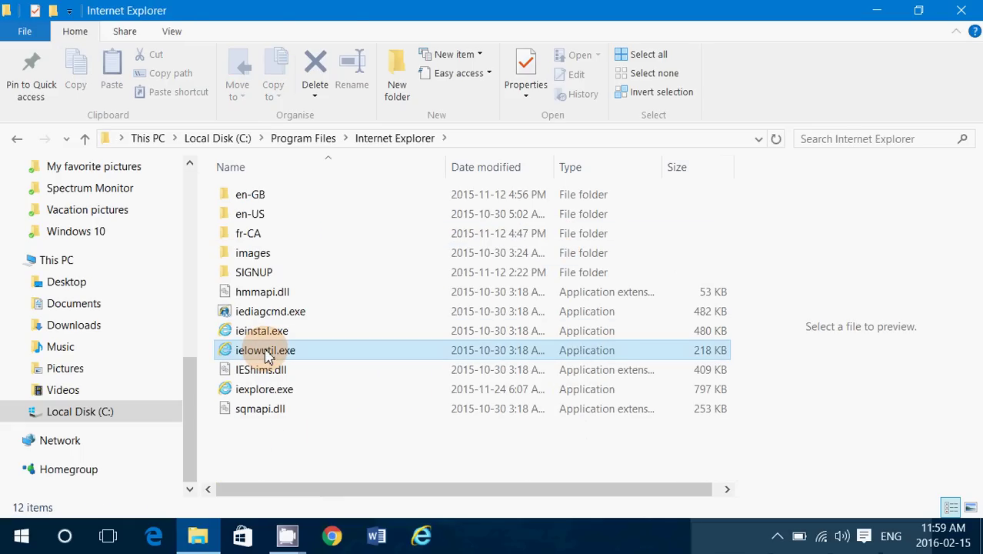
{"action": "left_click", "coordinate": [260, 392]}
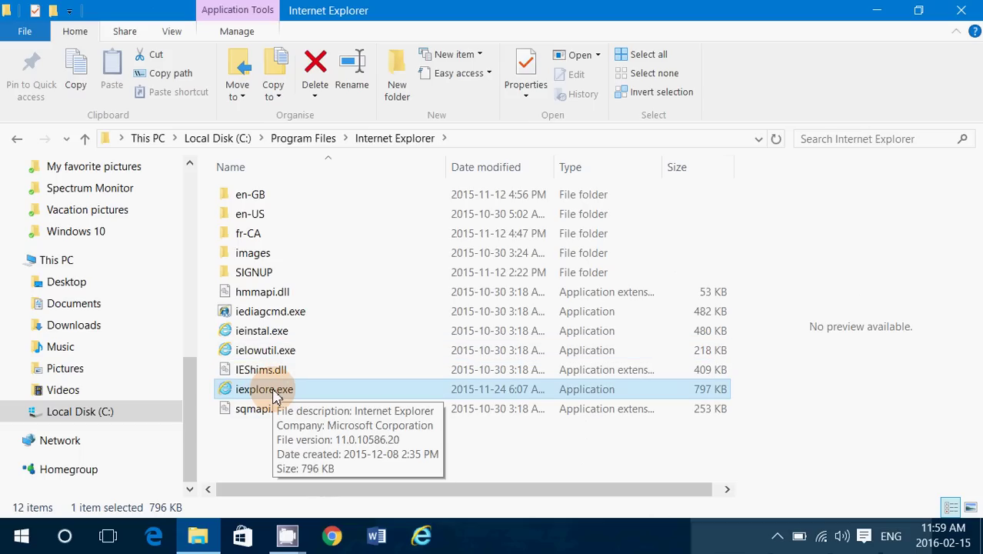
Pin the 64-bit iexplore.exe to the taskbar from its context menu
{"action": "right_click", "coordinate": [276, 397]}
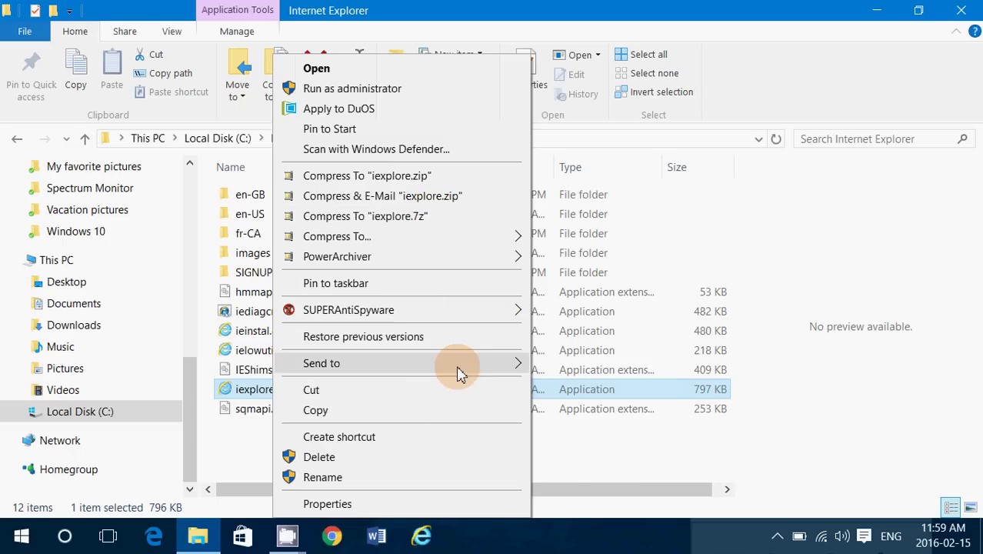
{"action": "mouse_move", "coordinate": [492, 369]}
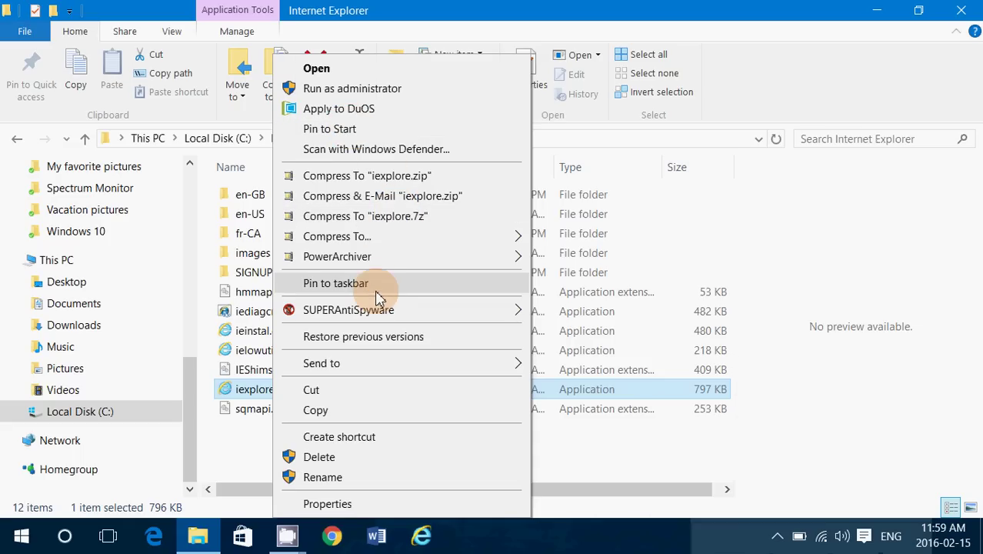
{"action": "left_click", "coordinate": [914, 253]}
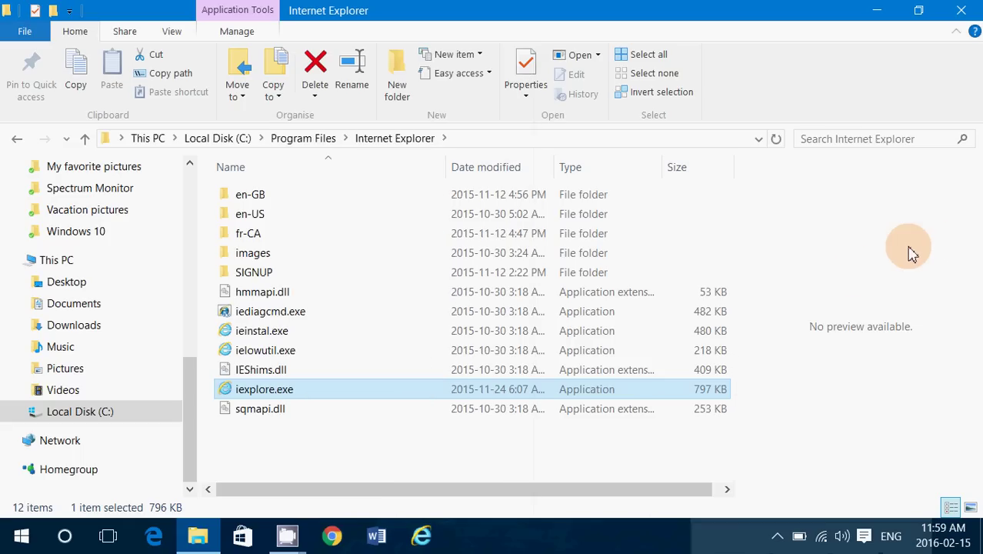
{"action": "left_click", "coordinate": [433, 540]}
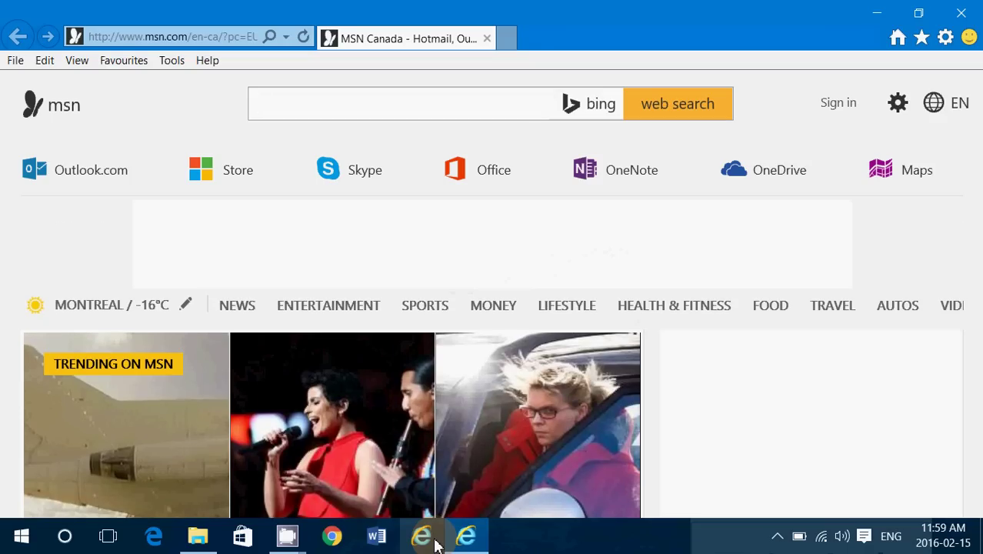
{"action": "left_click", "coordinate": [968, 13]}
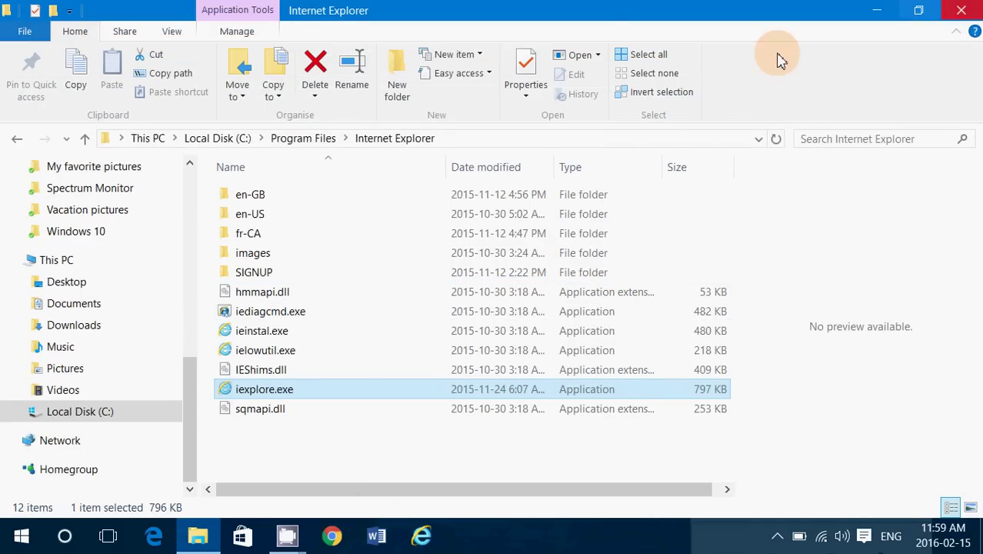
Close the File Explorer window to reveal the desktop with the iexplore.exe shortcut
{"action": "left_click", "coordinate": [963, 10]}
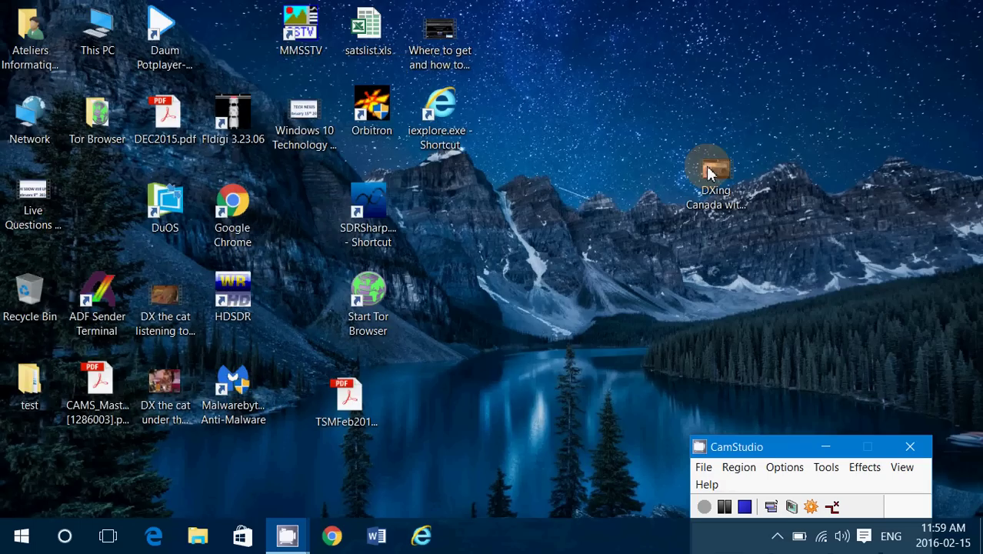